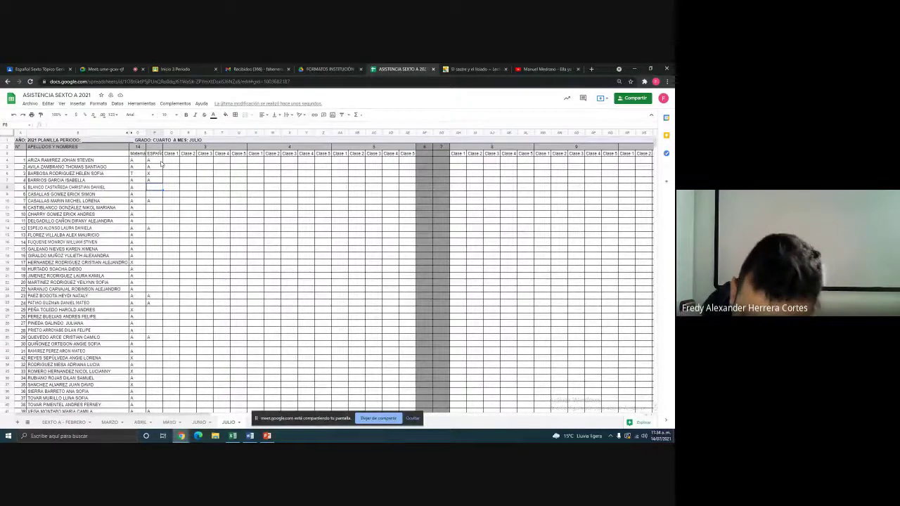
Record the Spanish attendance in the JULIO sheet with X in P8 and A in P9 and P10.
type("X")
key("Return")
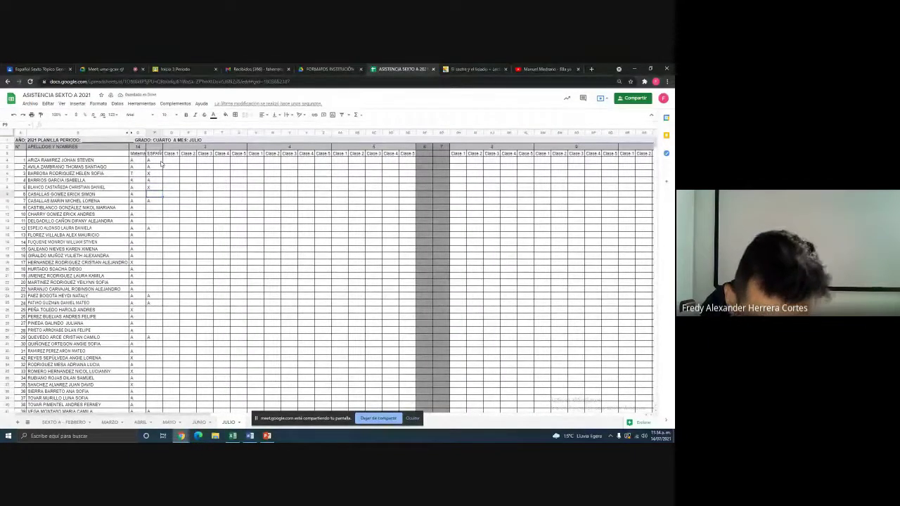
type("A")
key("Return")
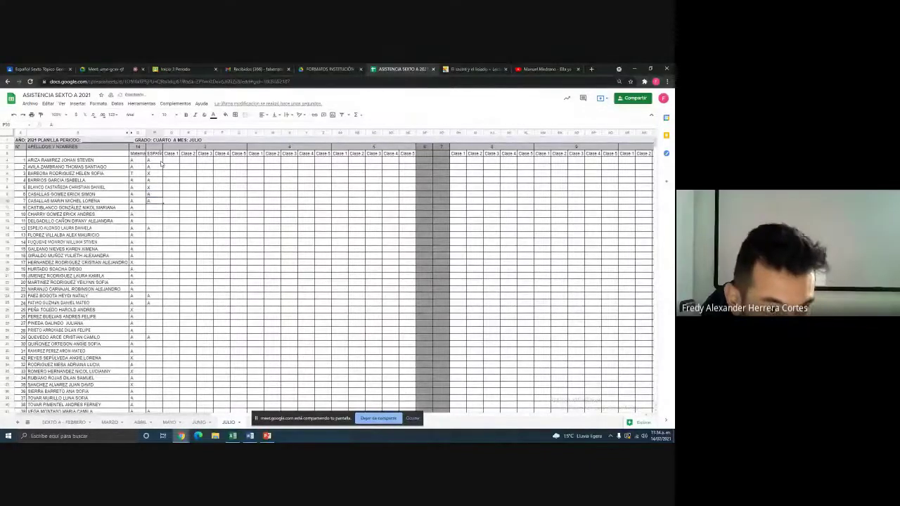
type("A")
key("Return")
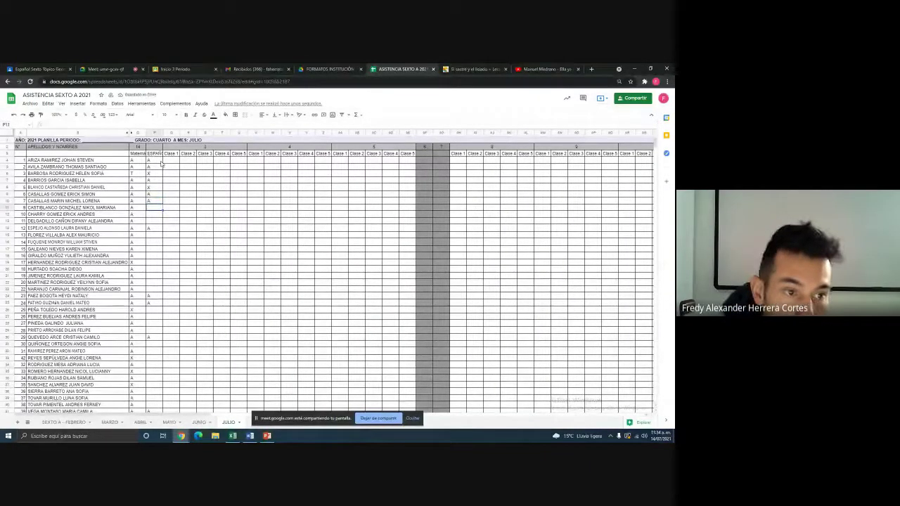
Check the participants and call messages in the Google Meet call, and return to the ASISTENCIA SEXTO A 2021 spreadsheet.
left_click(92, 69)
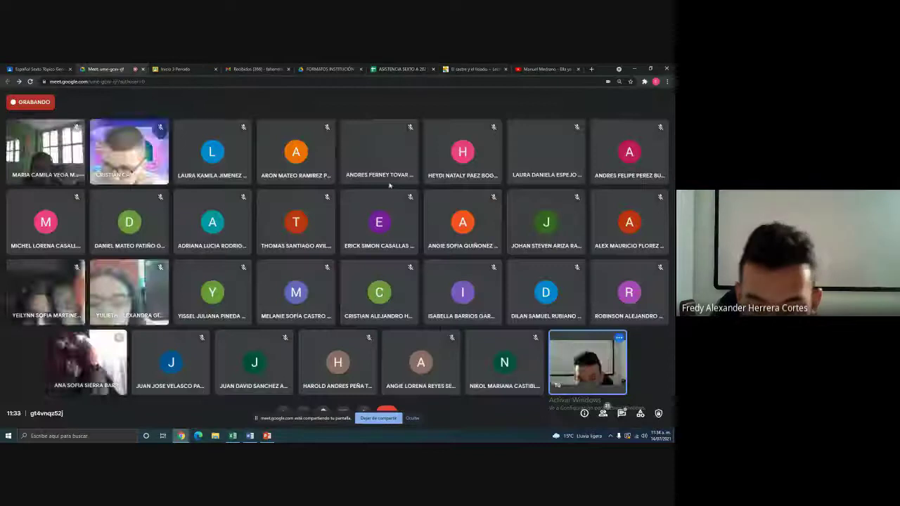
left_click(622, 415)
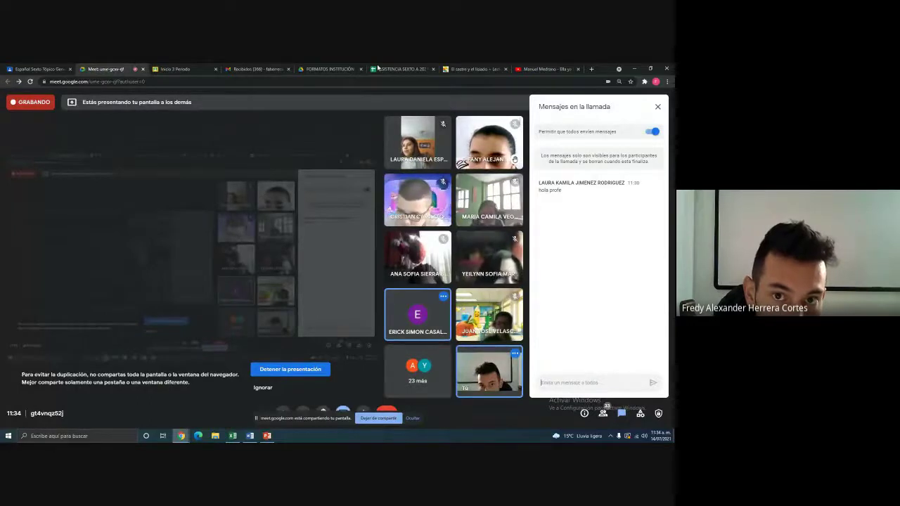
left_click(402, 69)
Enter X in P11 and P12 and A in P13 of the Spanish attendance column, skipping the filled row 14.
type("X")
key("Return")
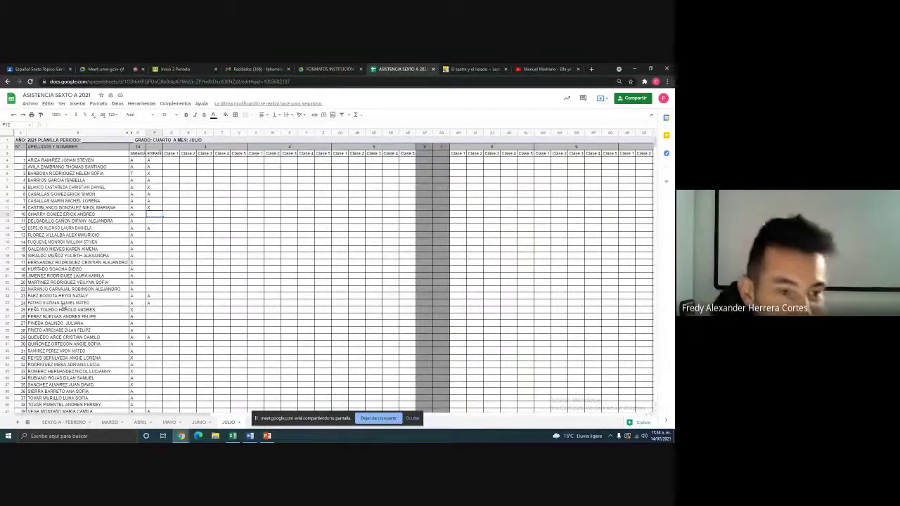
type("x")
key("Return")
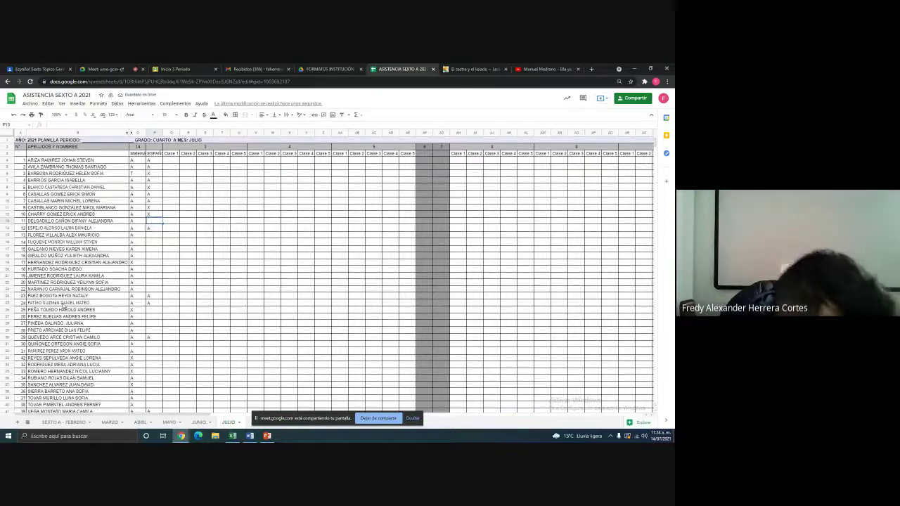
type("A")
key("Return")
key("Return")
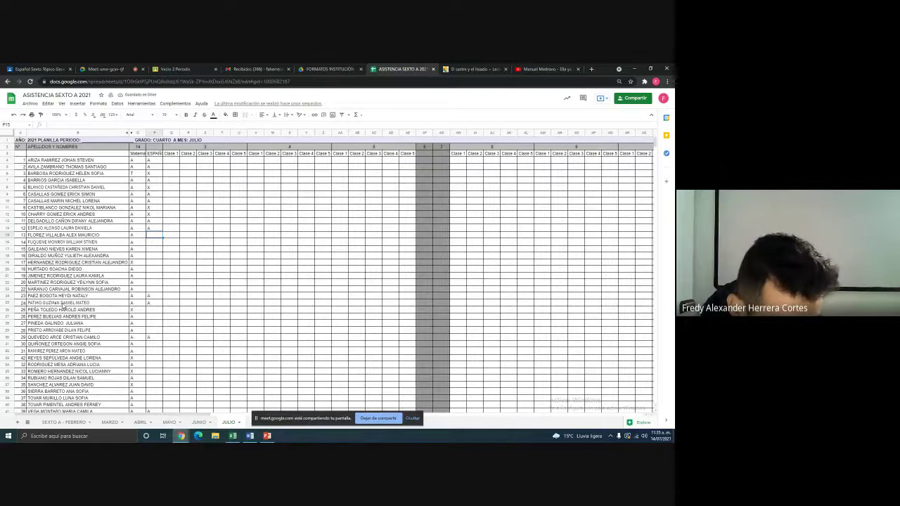
Fill the Spanish attendance for rows 15 to 18 with A, X, X and A.
type("A")
key("Return")
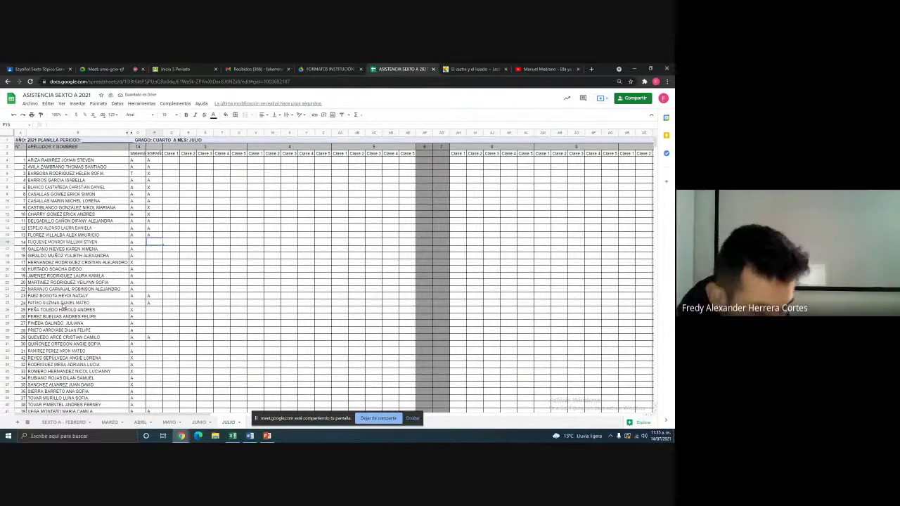
type("X")
key("Return")
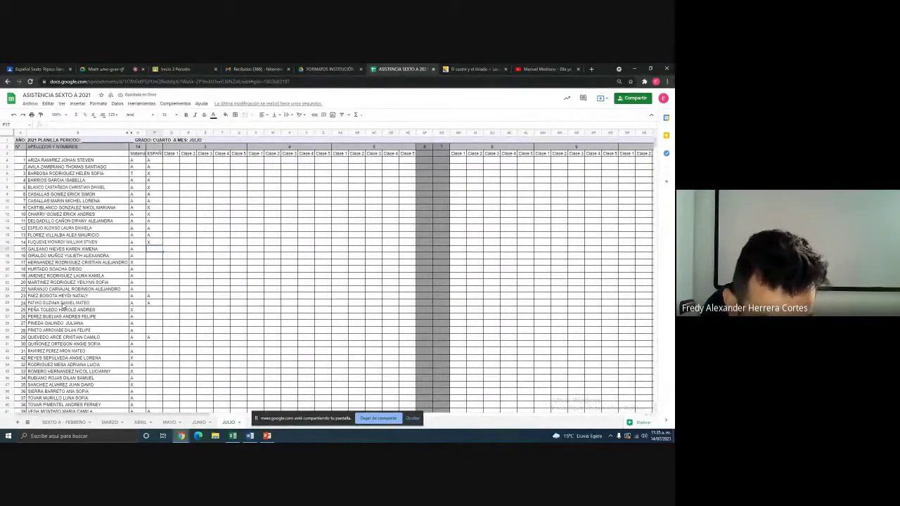
type("X")
key("Return")
type("A")
key("Return")
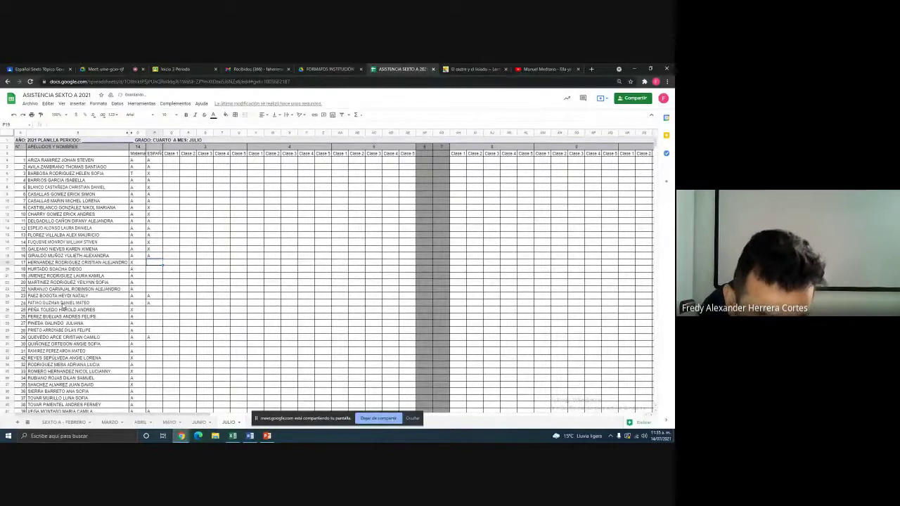
Set the Spanish attendance mark to A in P19 and X in P20.
type("X")
key("Return")
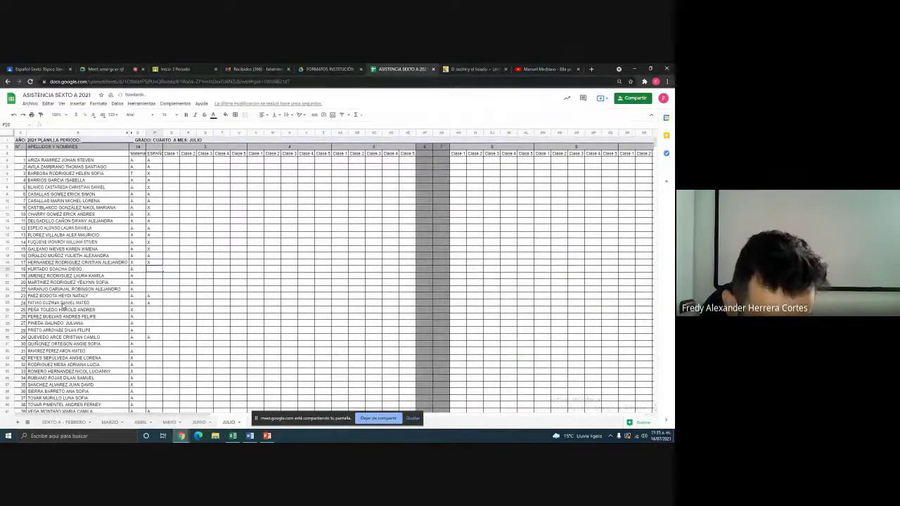
key("Up")
type("A")
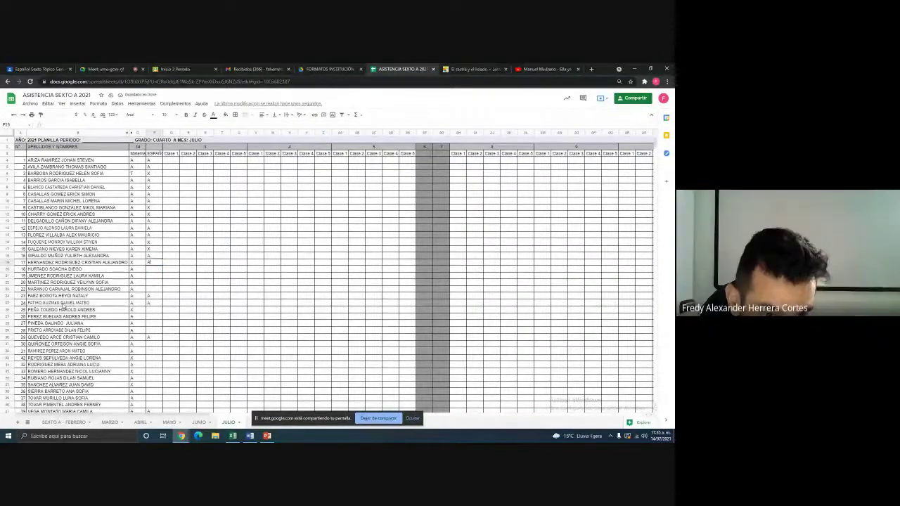
key("Return")
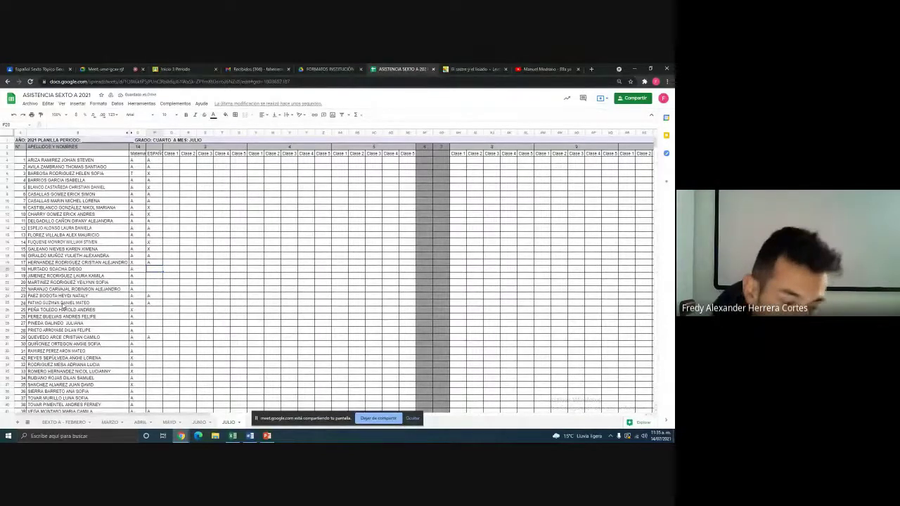
type("X")
key("Return")
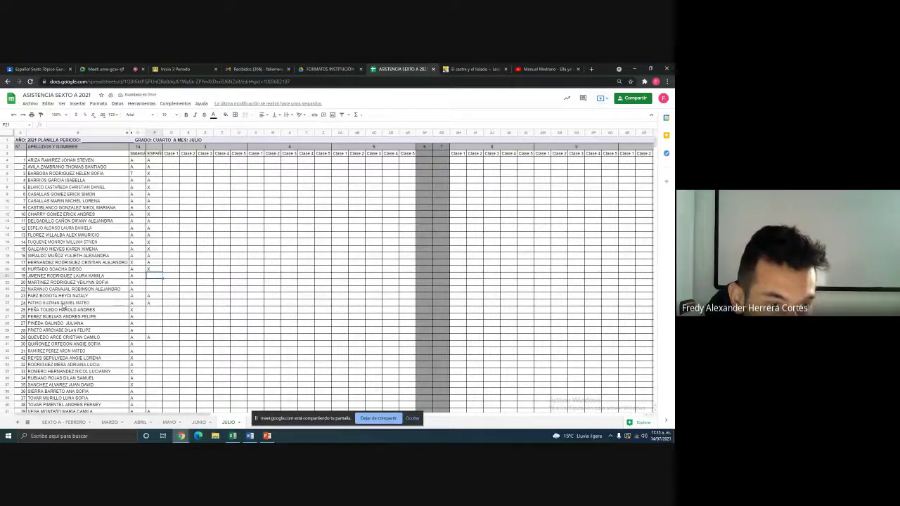
Mark the students in rows 21 to 24 with A in the Spanish attendance column.
type("A")
key("Return")
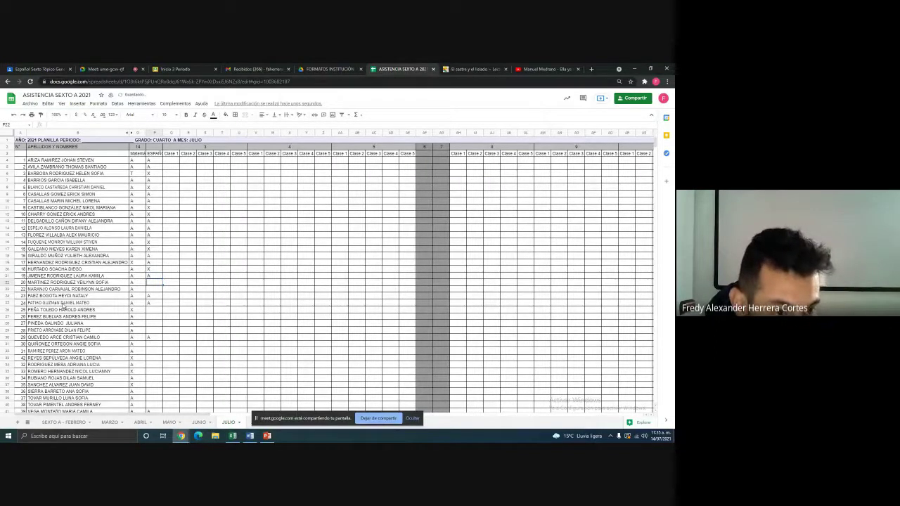
type("A")
key("Return")
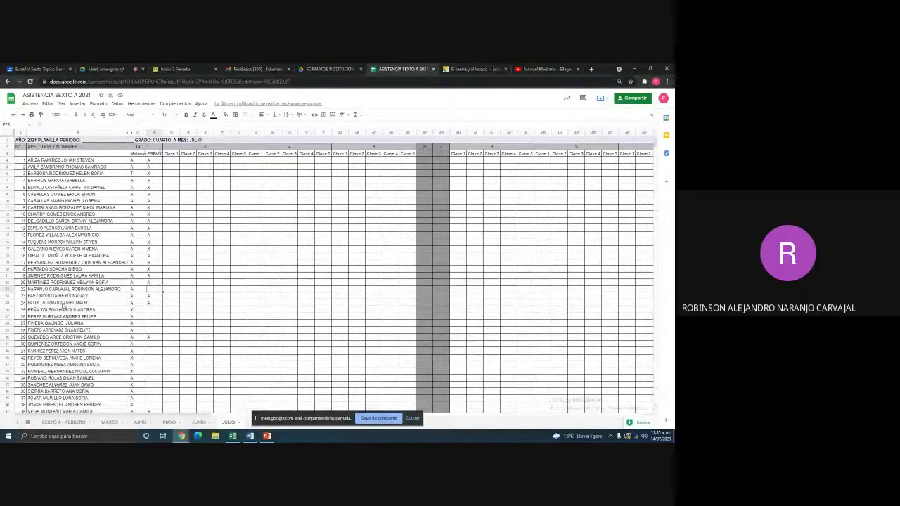
type("A")
key("Return")
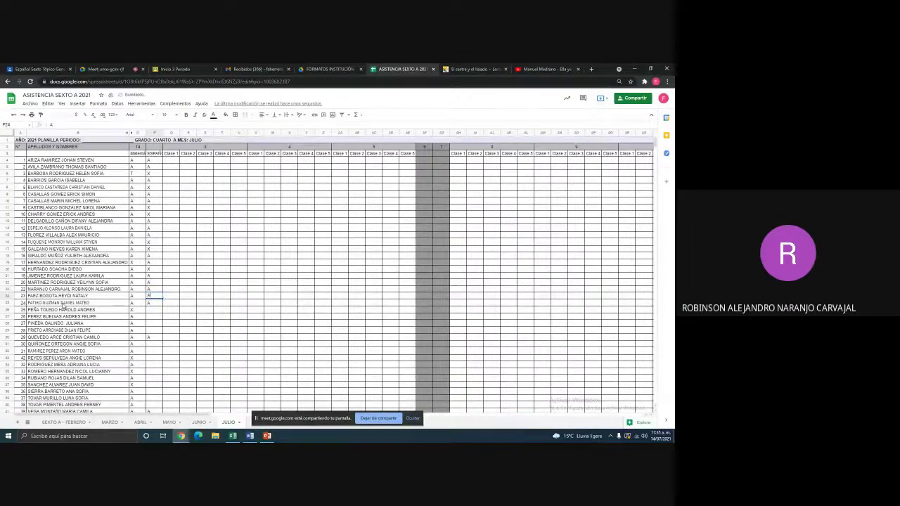
type("A")
key("Return")
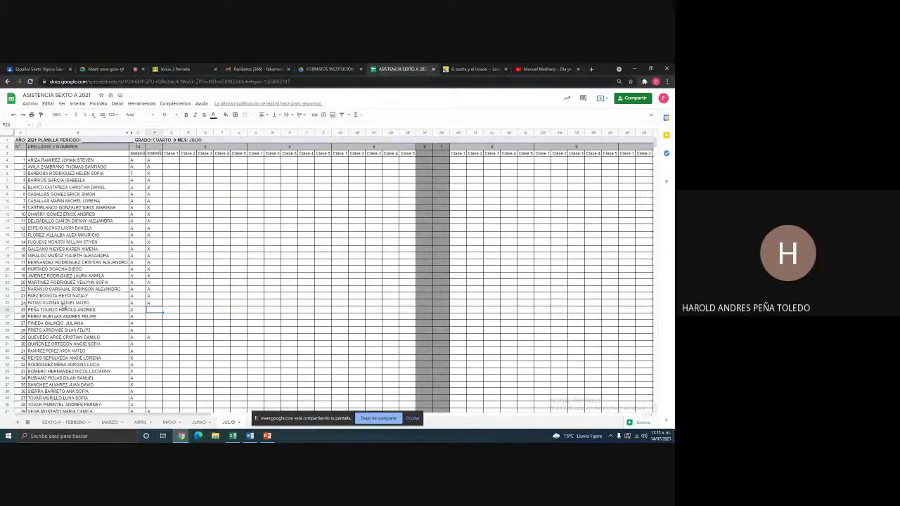
Enter A in P26 and P27 and X in P28 and P29, skipping the filled row 30.
type("A")
key("Return")
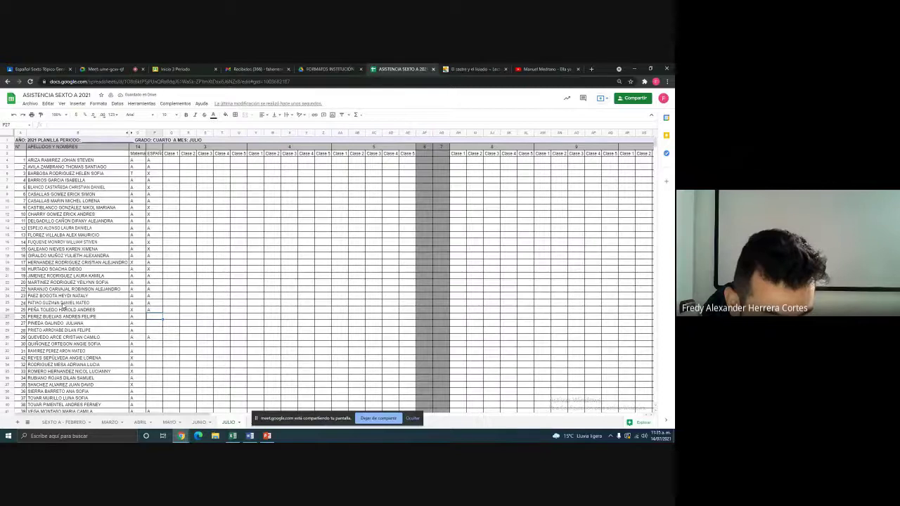
type("A")
key("Return")
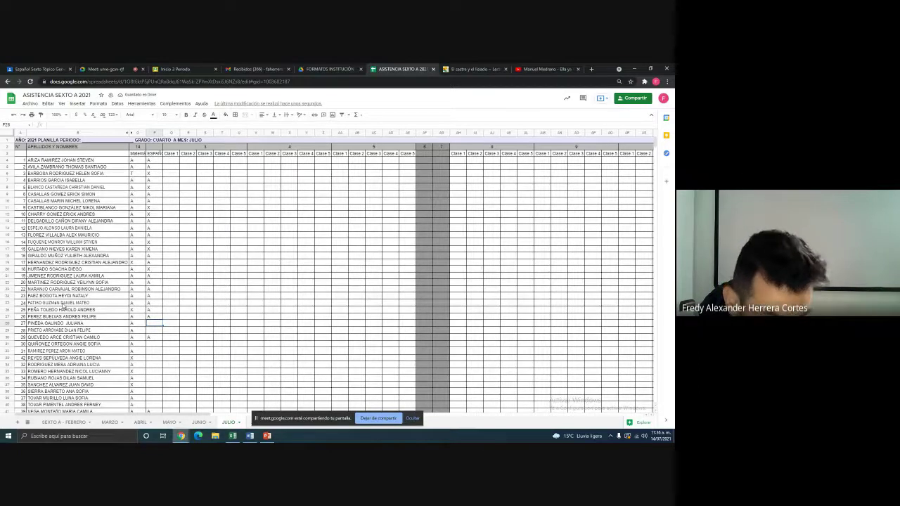
type("X")
key("Return")
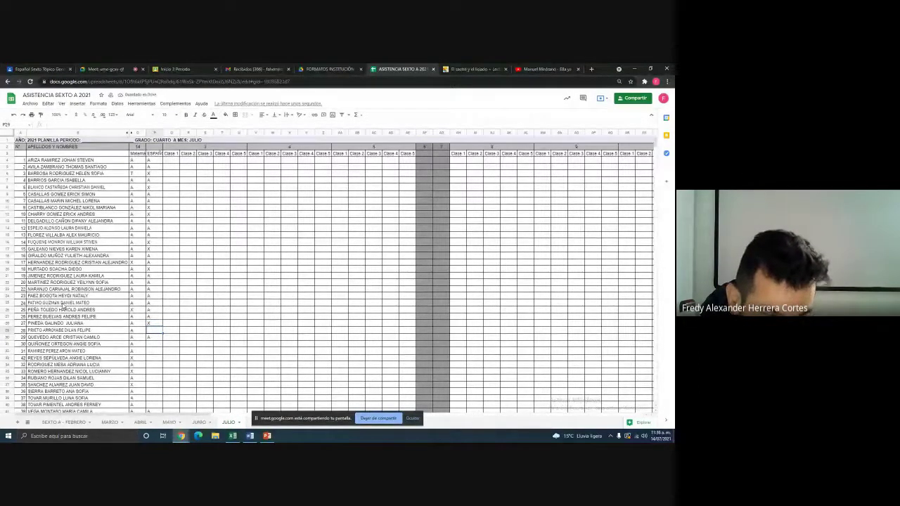
type("X")
key("Return")
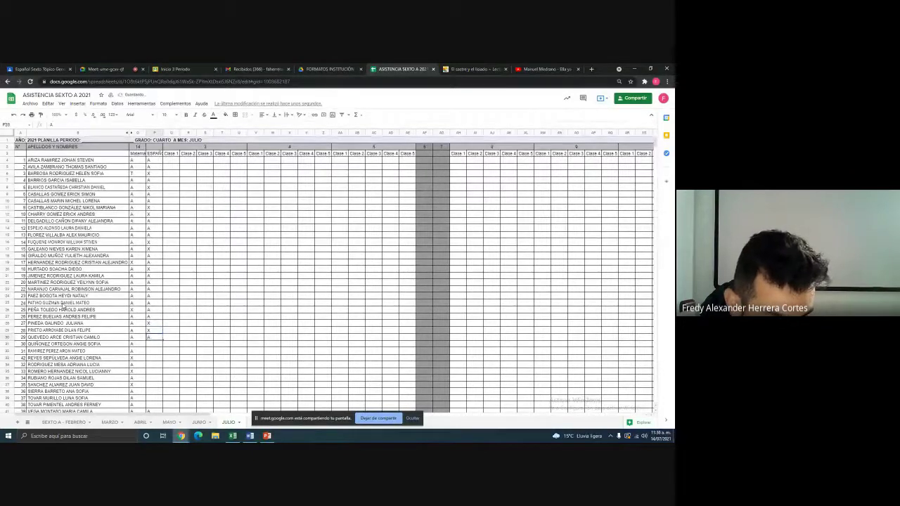
key("Return")
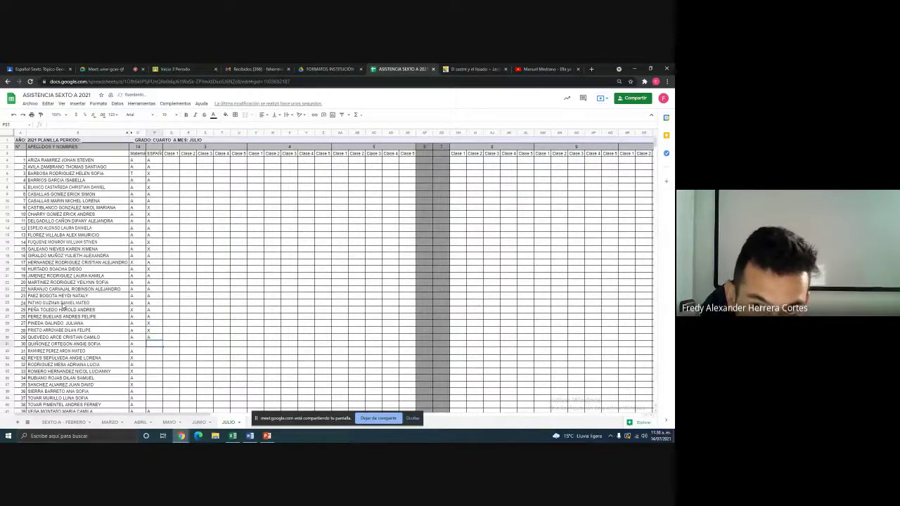
Fill the Spanish attendance for rows 31 to 34 with A, X, A and A.
type("A")
key("Return")
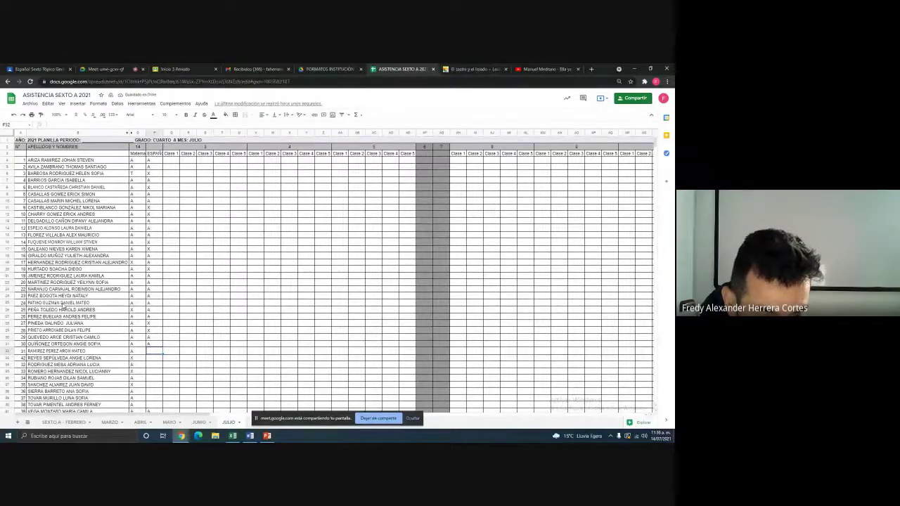
type("X")
key("Return")
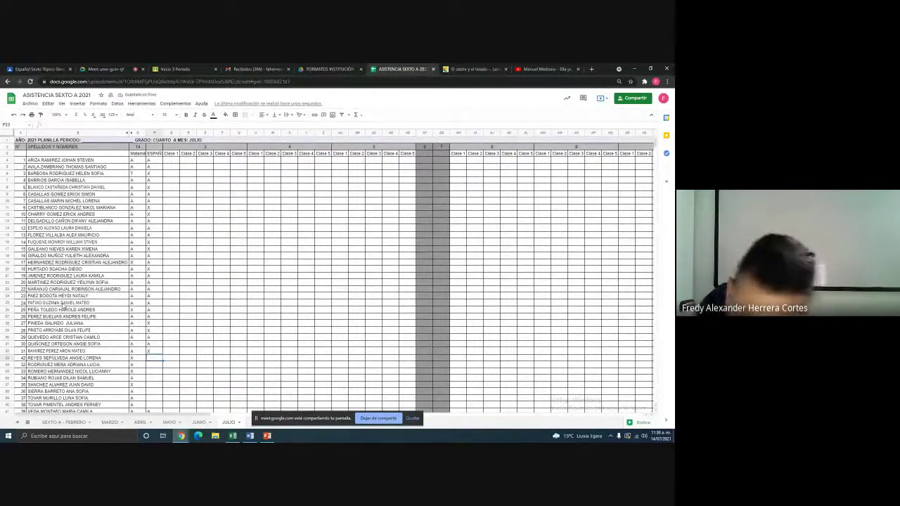
type("X")
key("Return")
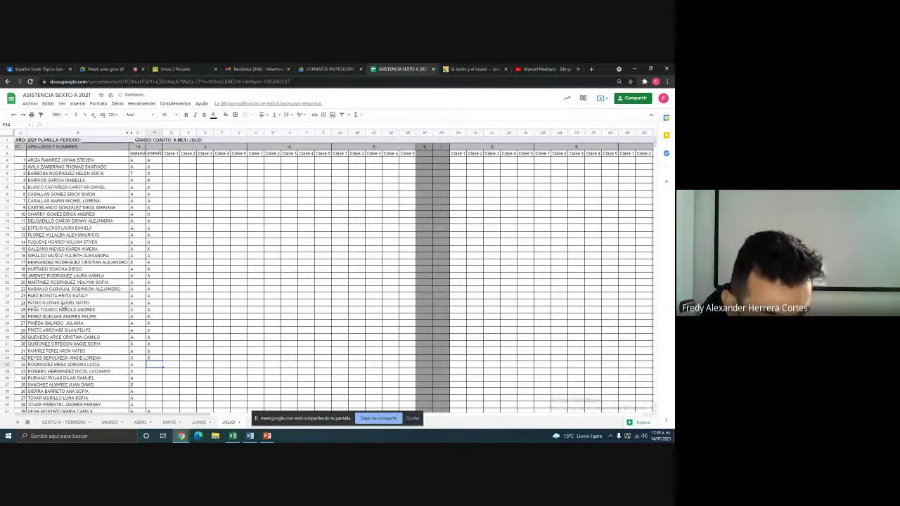
type("A")
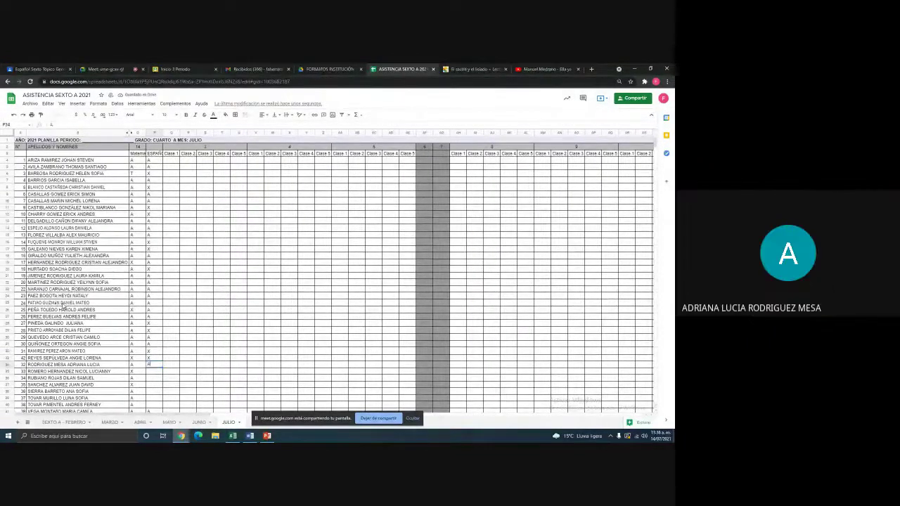
key("Up")
type("A")
key("Return")
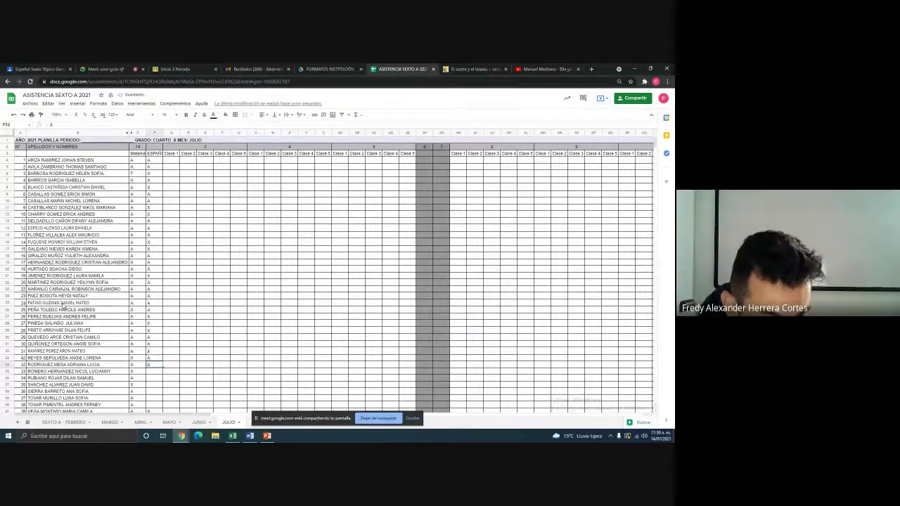
key("Return")
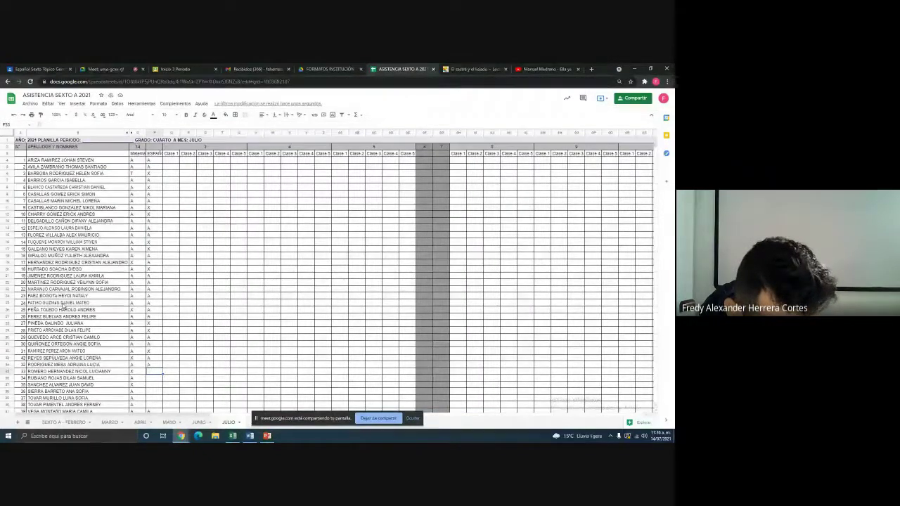
Set the Spanish attendance mark to X in P35 and A in P36.
type("X")
key("Return")
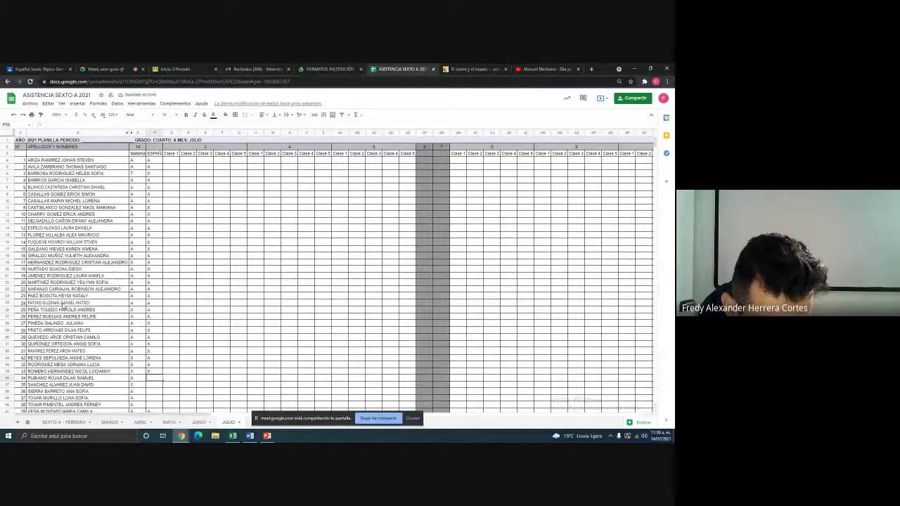
type("X")
key("Return")
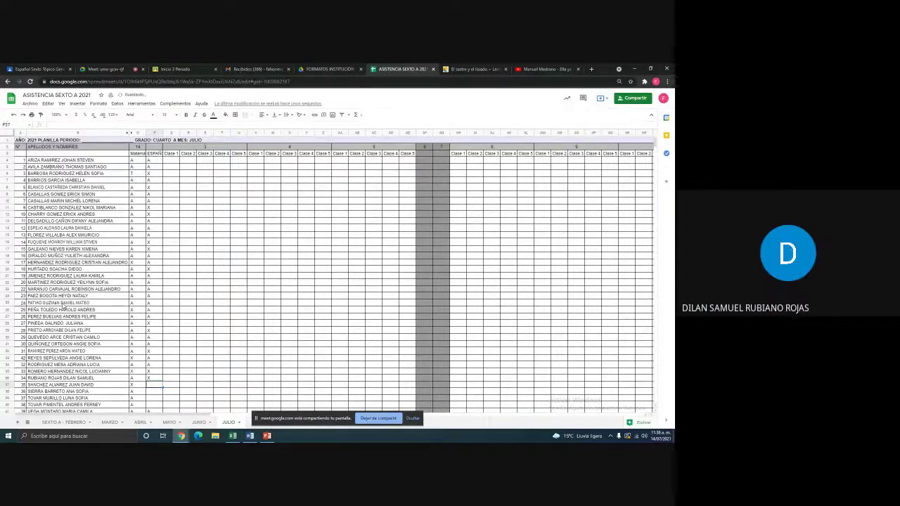
key("Up")
type("A")
key("Return")
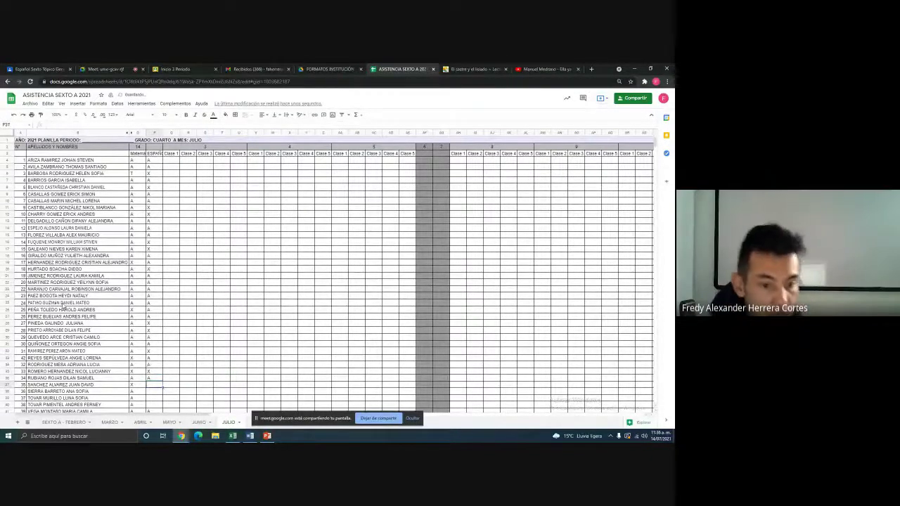
Mark the students in rows 37 and 38 with A in the Spanish attendance column.
type("A")
key("Return")
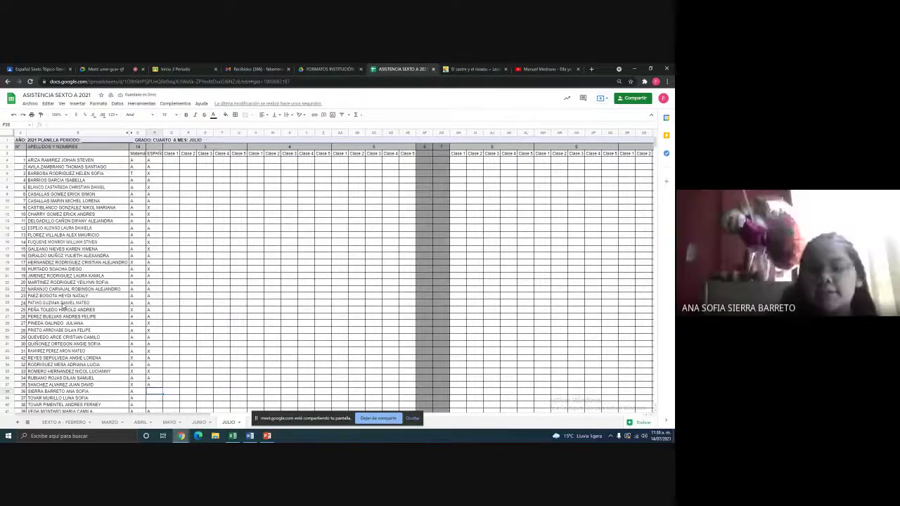
type("A")
key("Return")
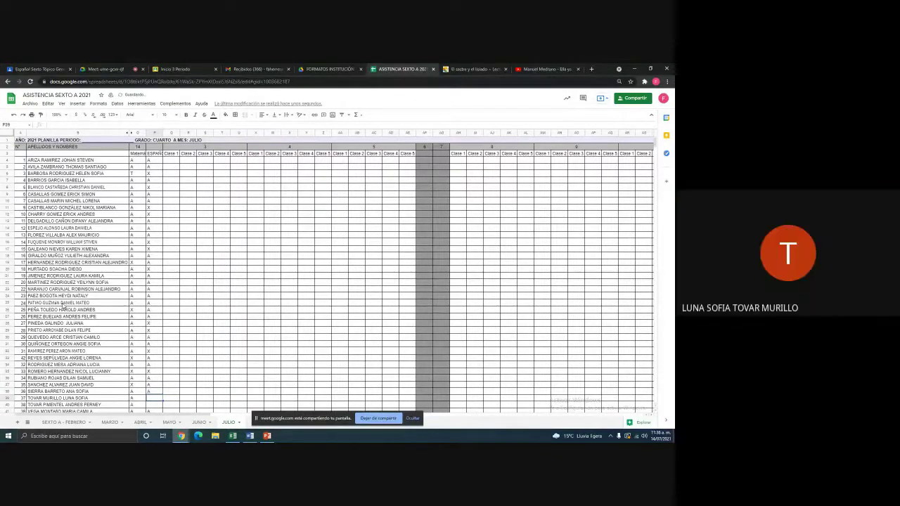
Mark the students in rows 39 to 41 with A in the Spanish attendance column.
type("A")
key("Return")
type("A")
key("Return")
type("A")
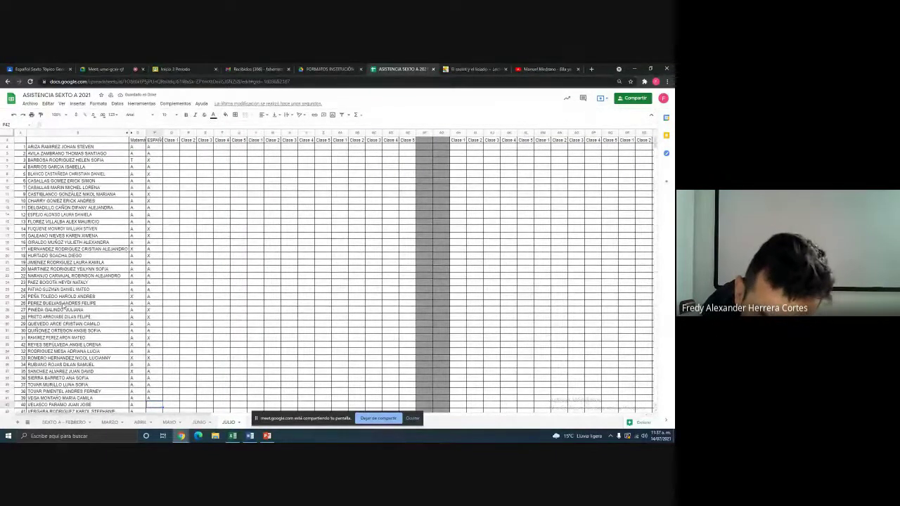
key("Return")
Complete the Spanish attendance list by entering A in P42, P43 and P44.
type("A")
key("Return")
type("A")
key("Return")
key("Return")
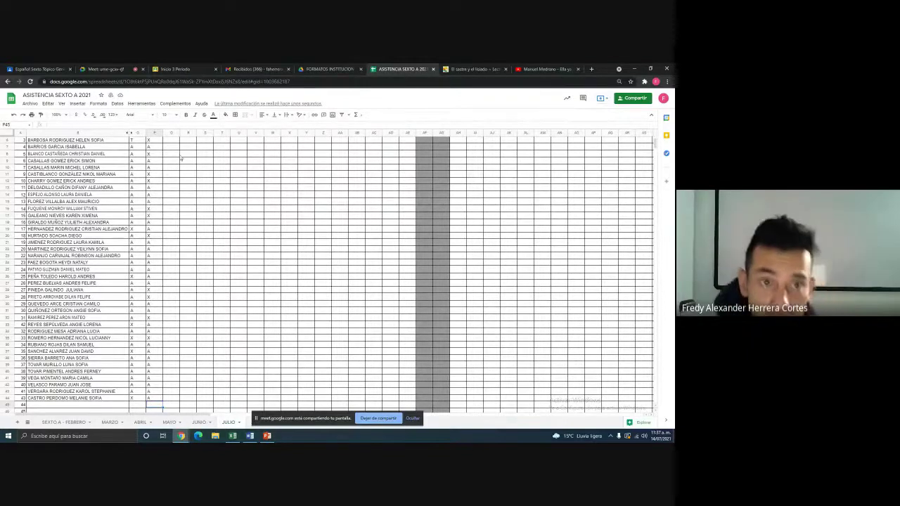
Check the Meet call messages for late attendance replies, and set the Spanish attendance in P32 to A.
left_click(107, 69)
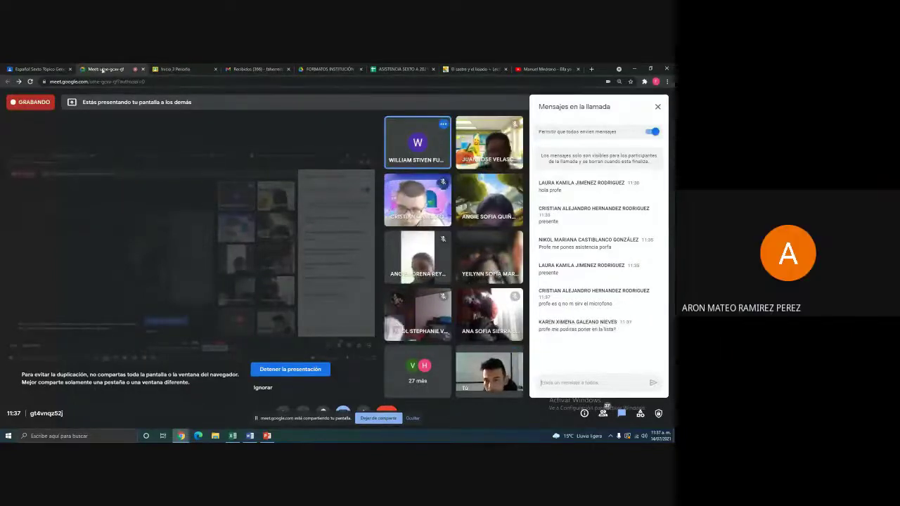
left_click(384, 68)
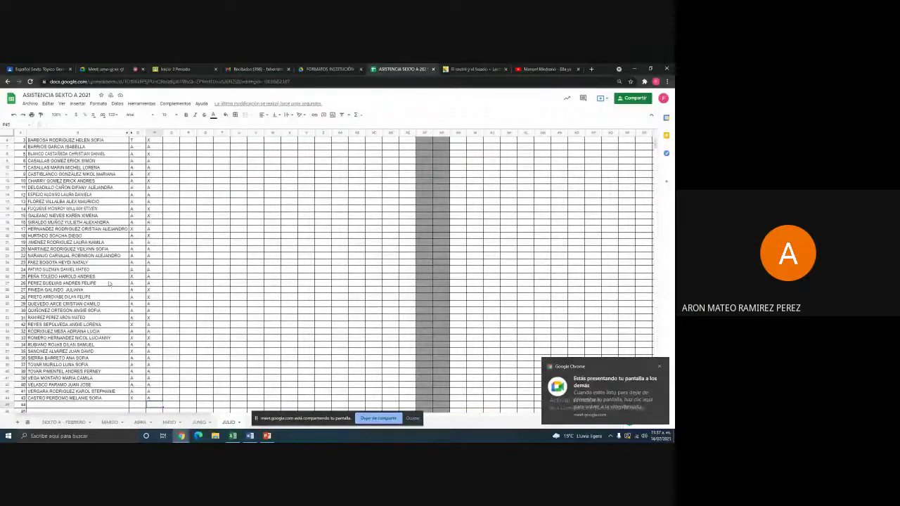
left_click(149, 320)
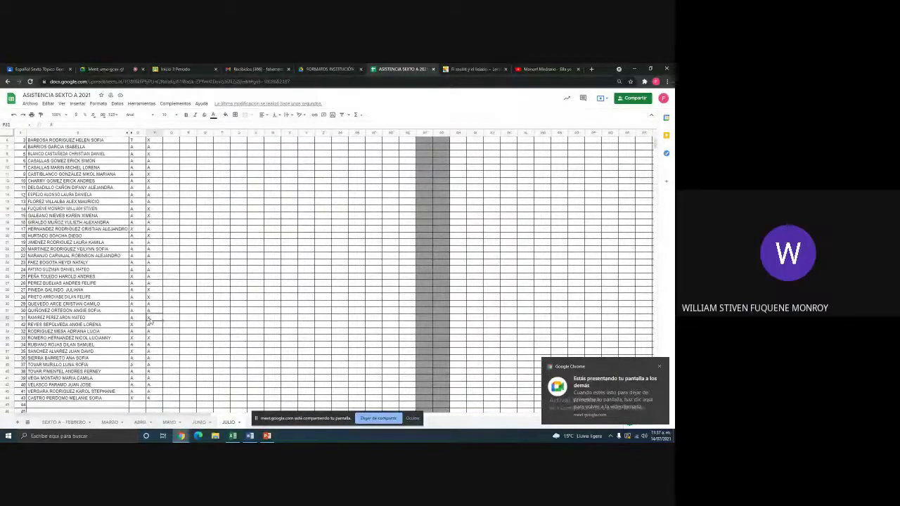
left_click(149, 322)
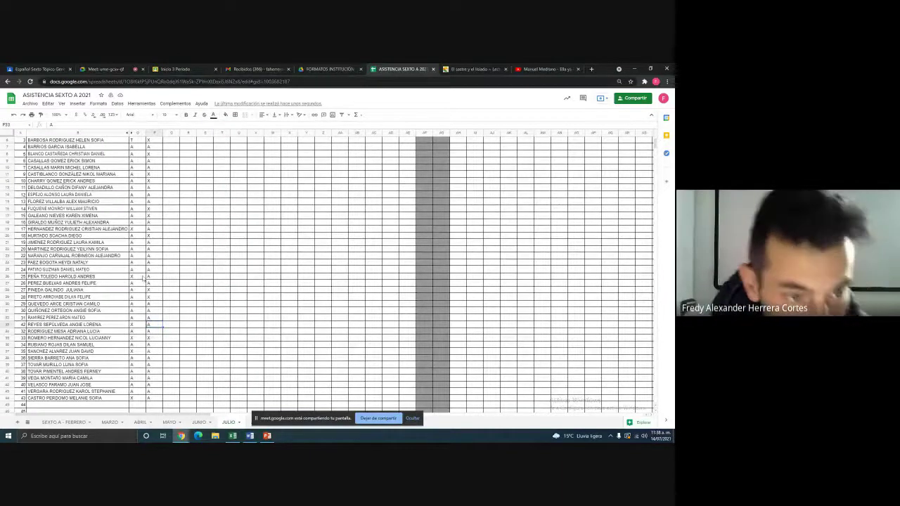
Correct the Spanish attendance marks in P20, P11 and P17 to A.
scroll(145, 262, "up", 2)
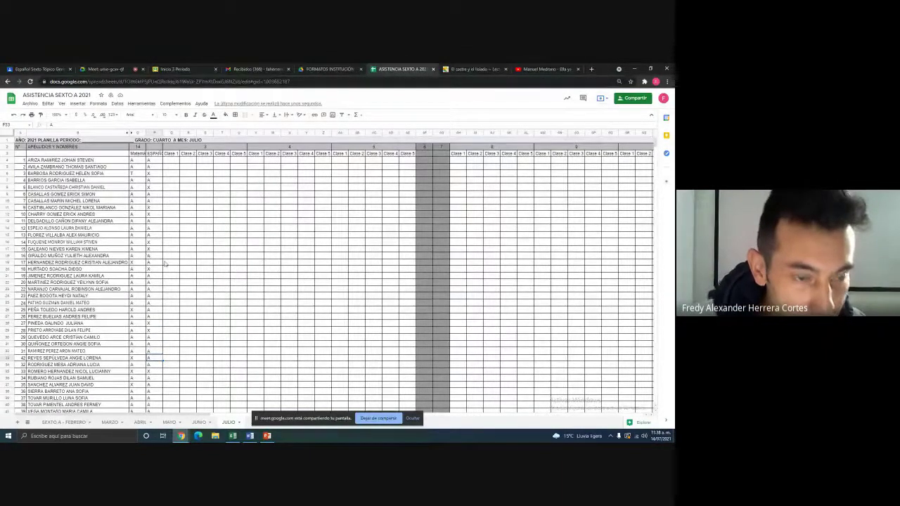
left_click(149, 269)
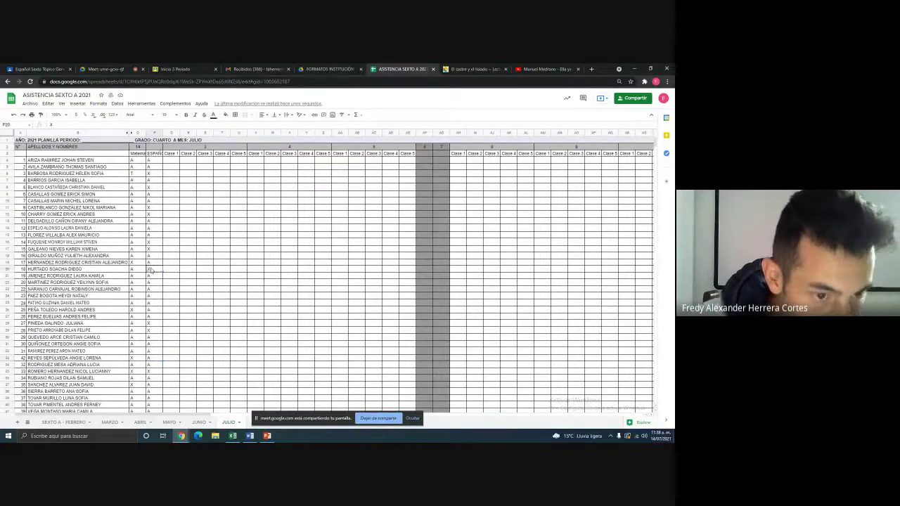
type("x")
key("Return")
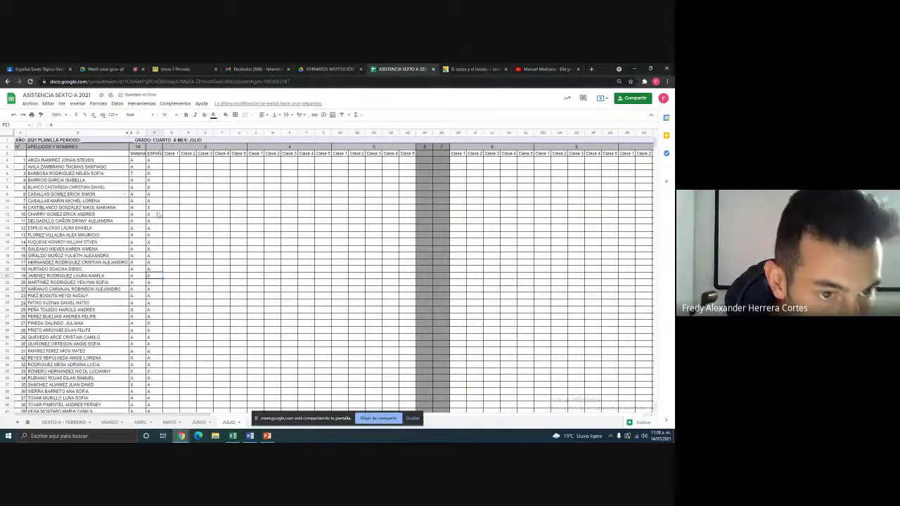
type("x")
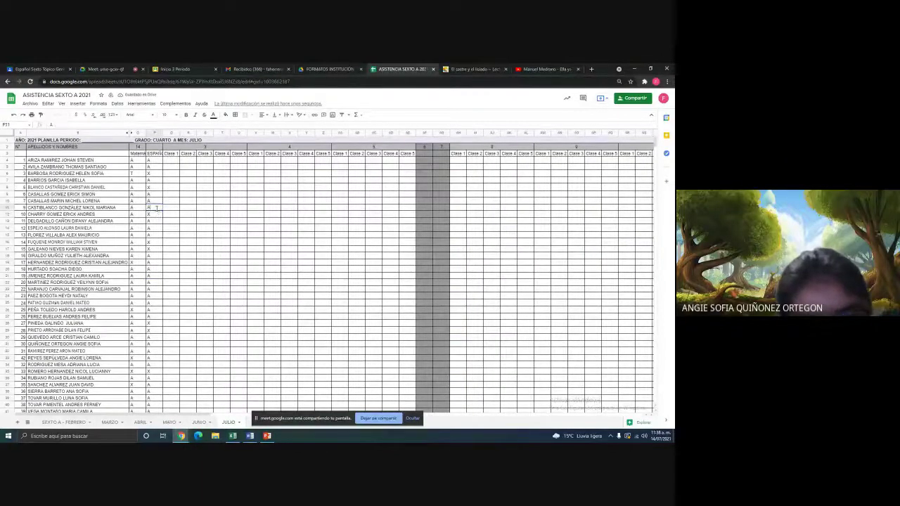
left_click(161, 251)
key("Return")
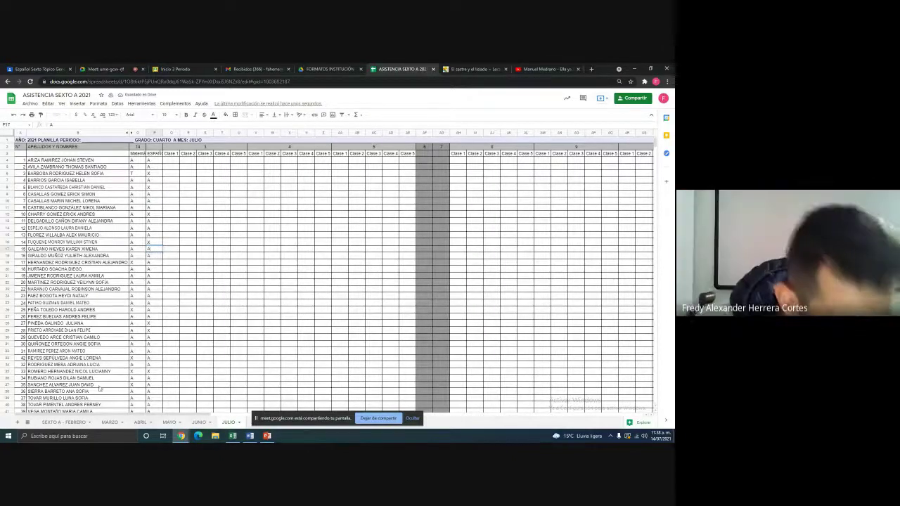
Select the Spanish attendance mark in P28.
left_click(149, 328)
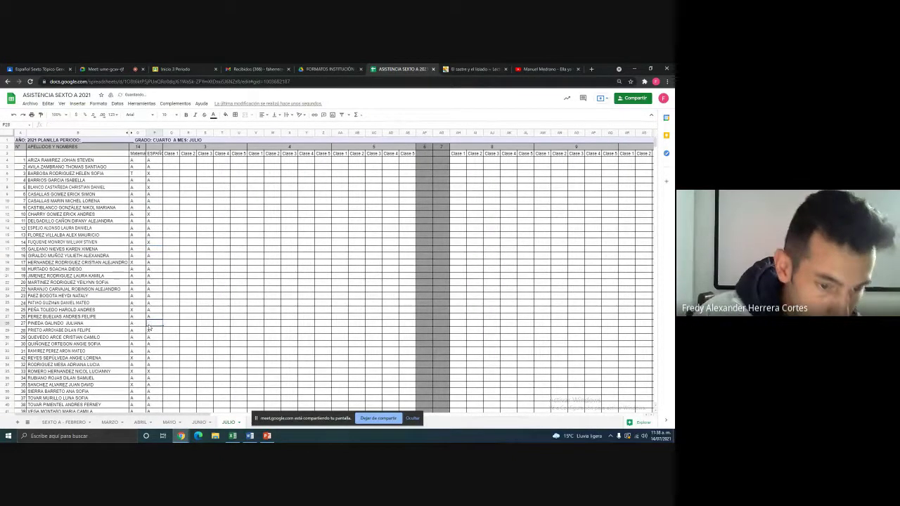